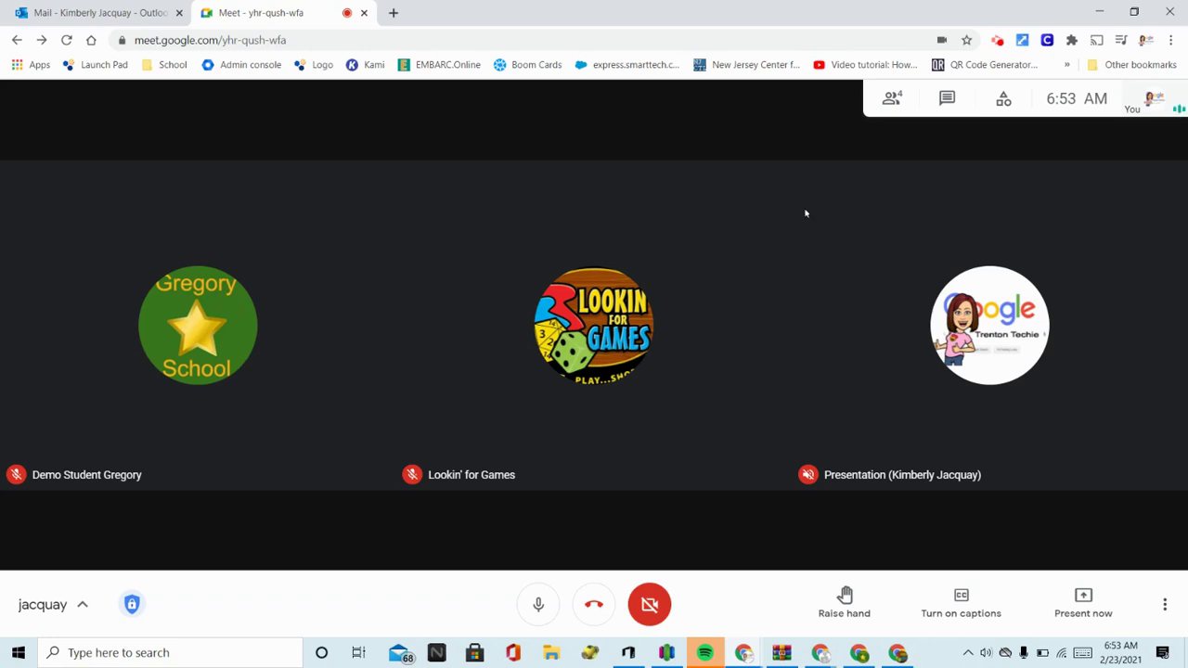
- Open the four-person People list and use Mute all to silence every participant
click(1134, 11)
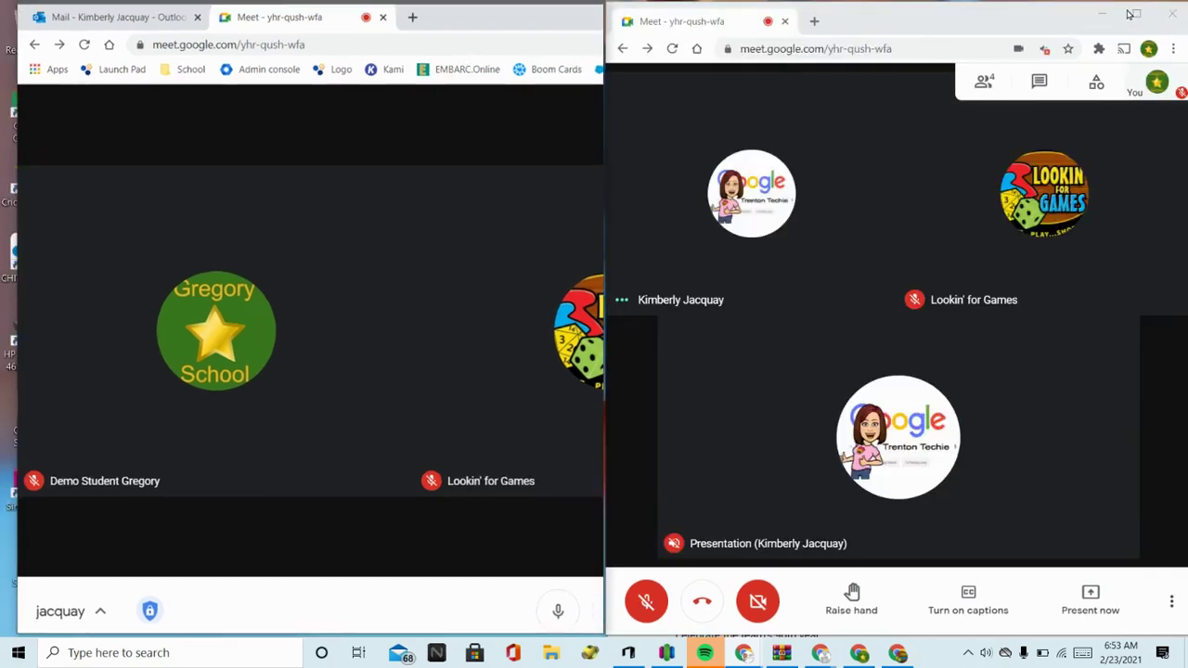
click(647, 602)
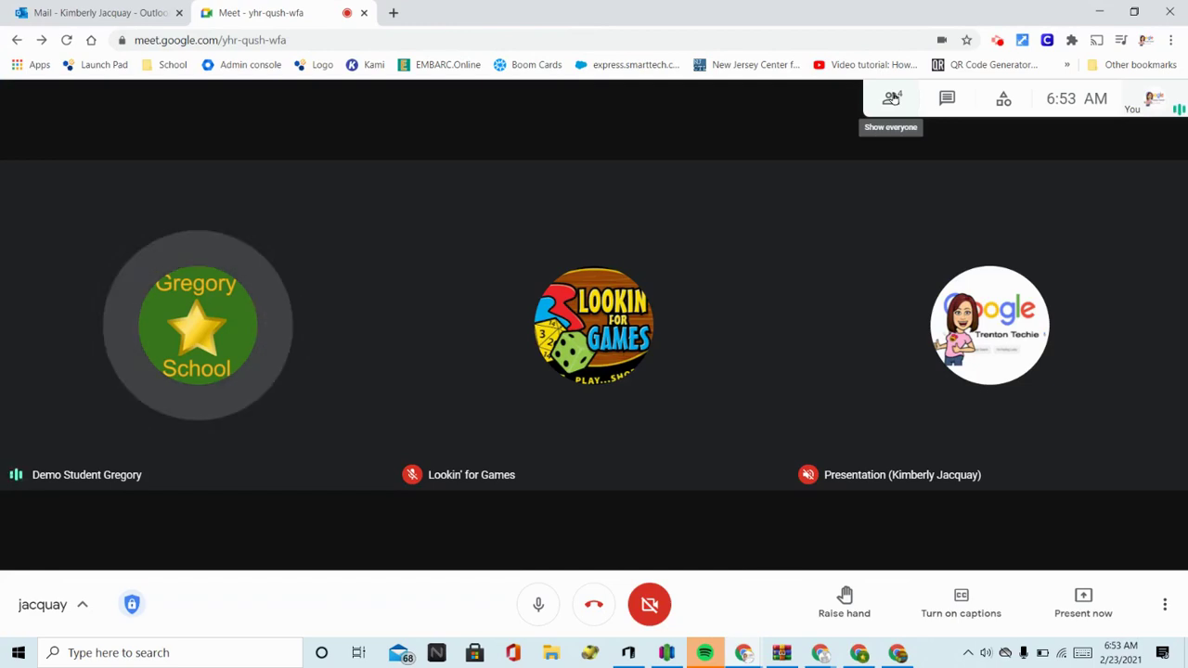
click(892, 97)
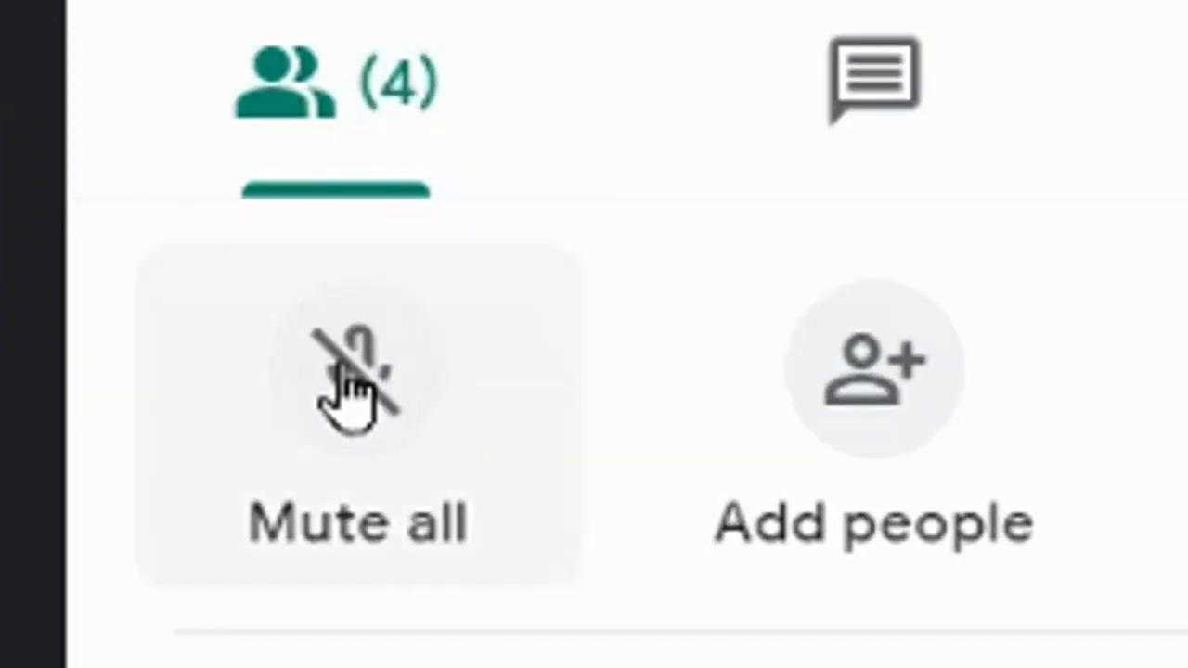
click(353, 385)
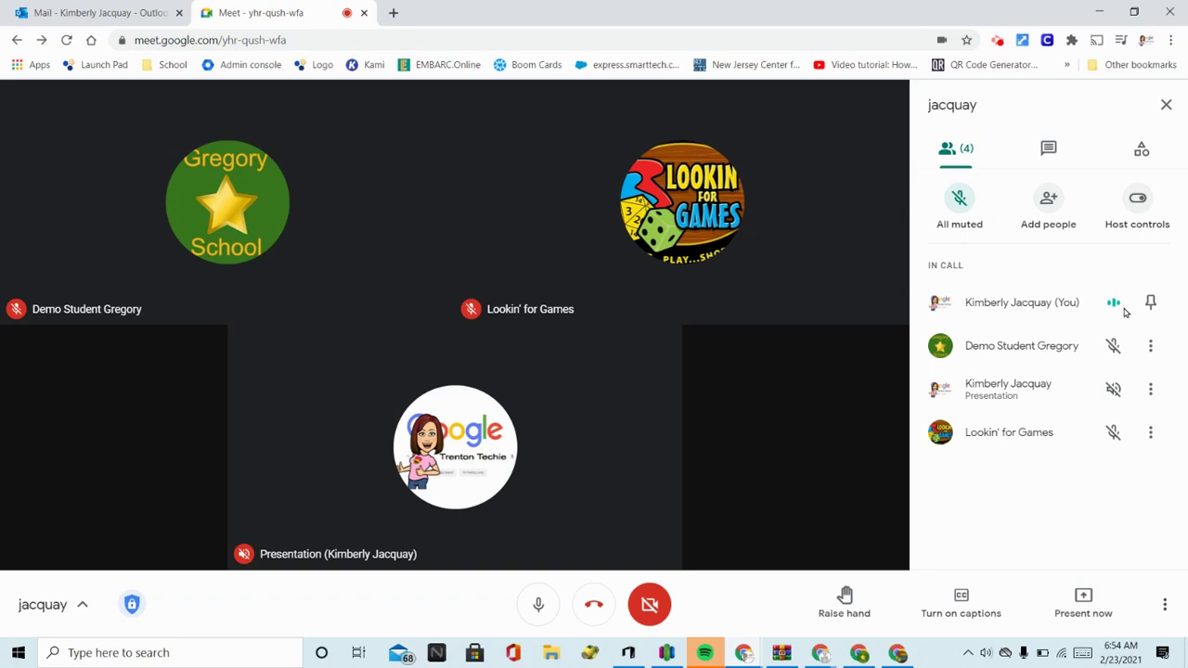
- Dock the call to the left half, switch the right window from YouTube to Meet, and close People
click(1134, 11)
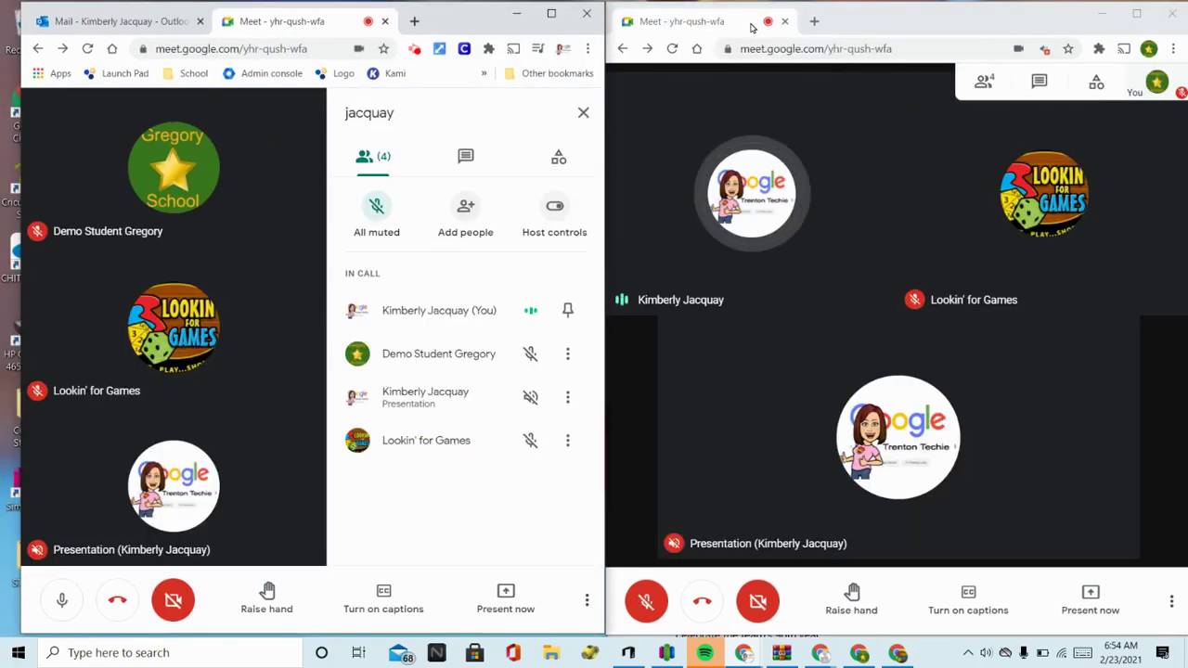
click(1109, 15)
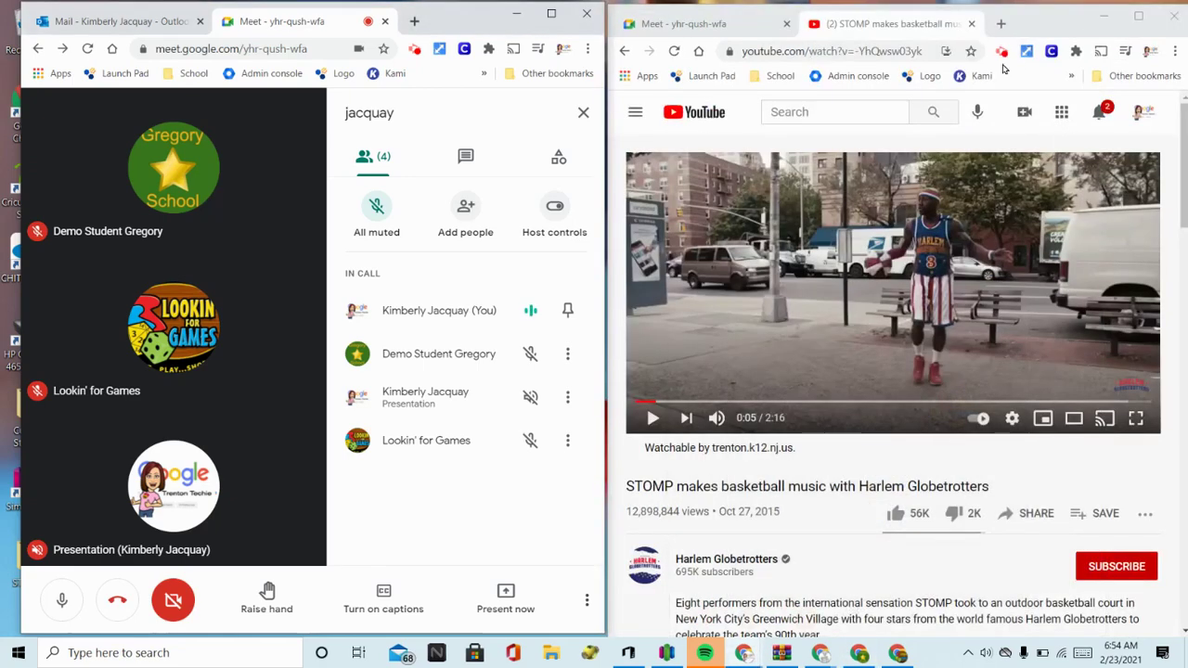
click(682, 24)
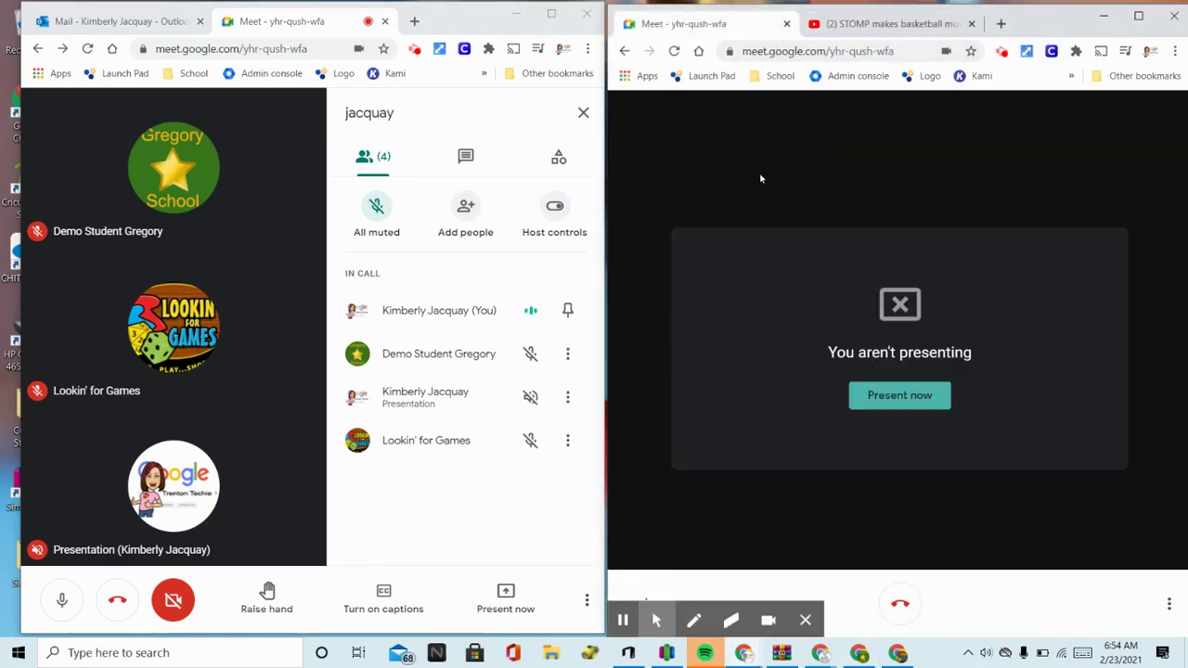
click(869, 560)
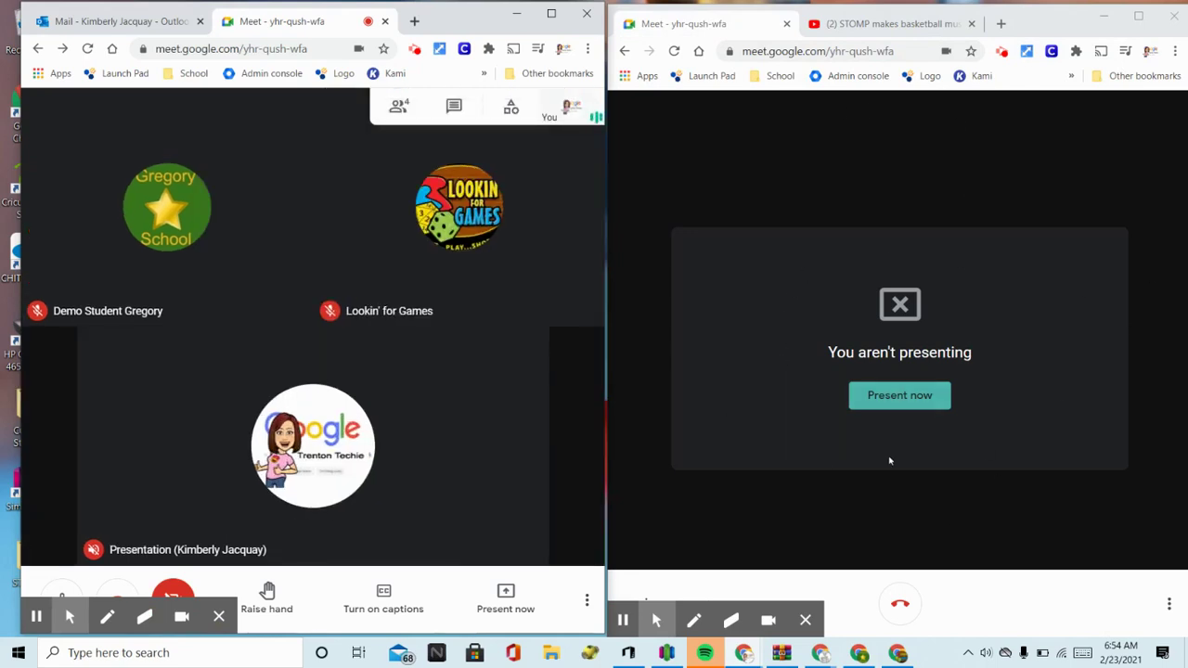
- Present the Harlem Globetrotters YouTube tab, maximize the Meet window and reopen the People list
click(894, 399)
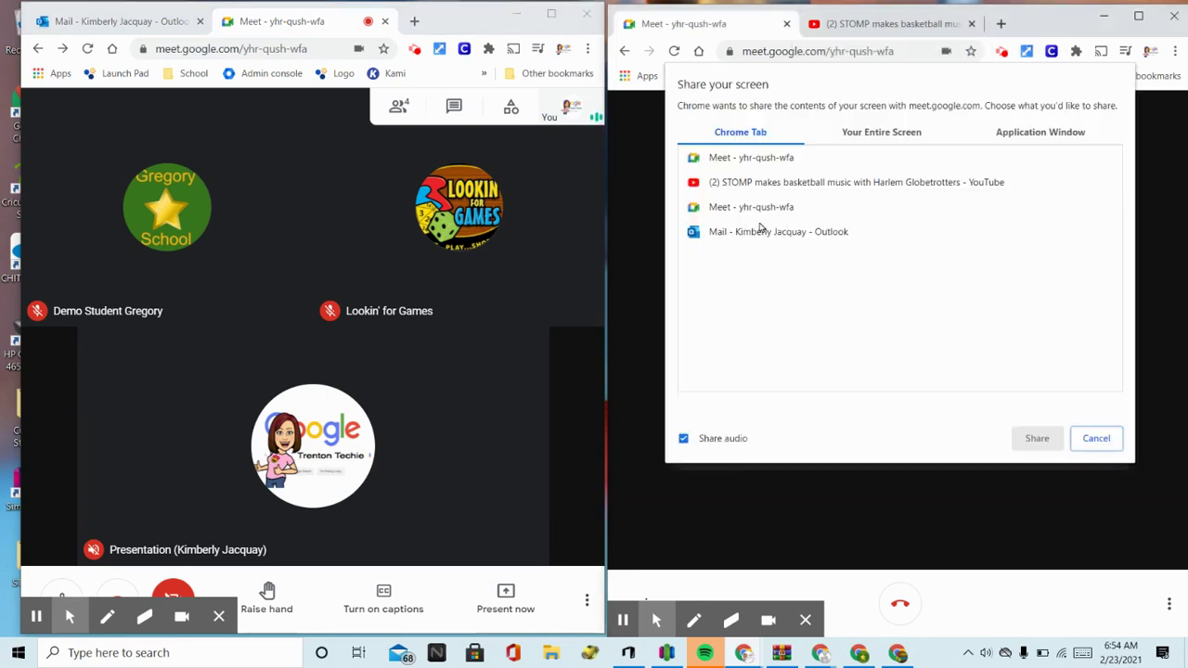
click(745, 183)
click(1037, 438)
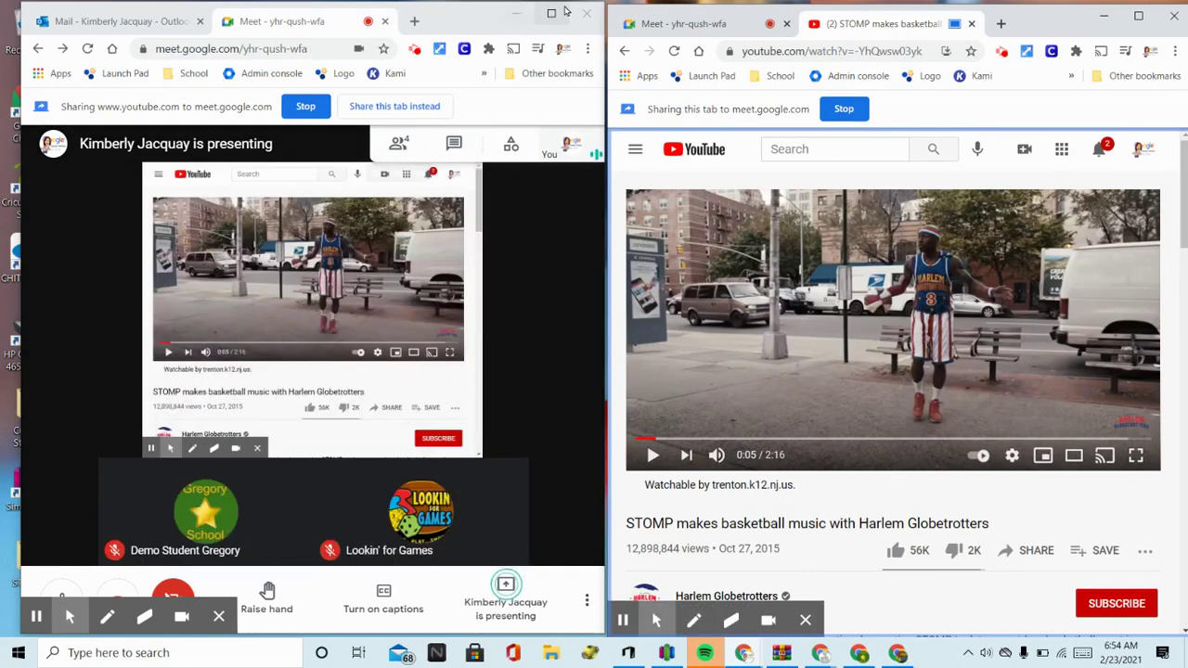
double_click(551, 13)
click(891, 137)
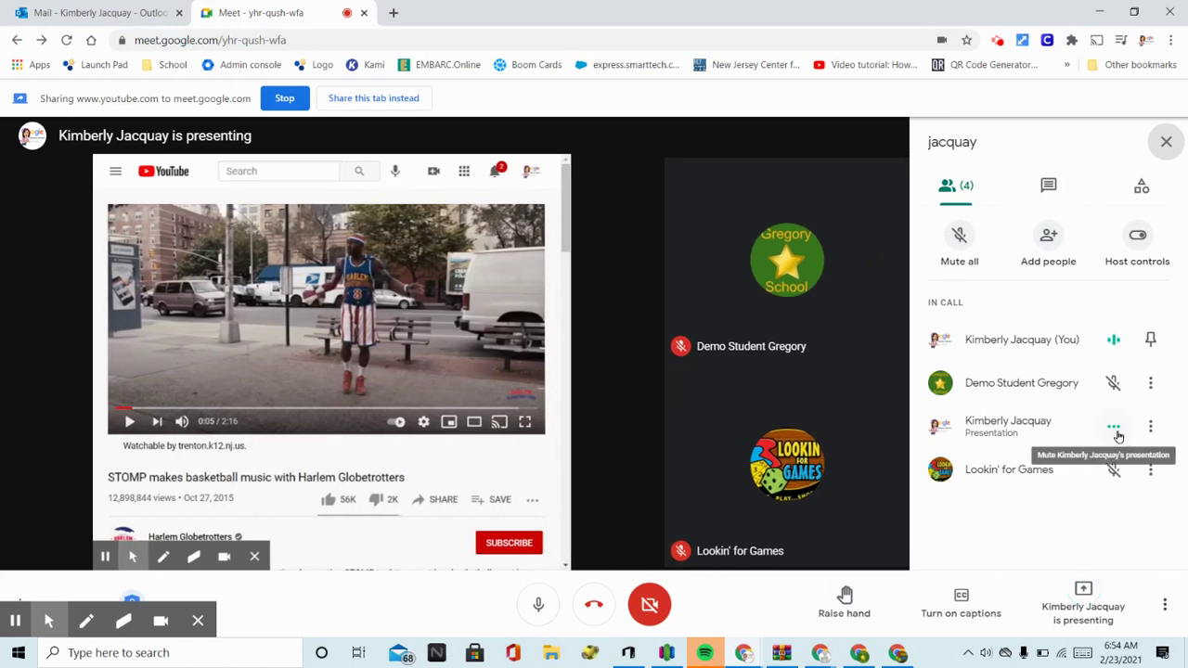
- Halve the Meet window, use Mute all again, and show the second Meet tab's presenting status
click(1134, 12)
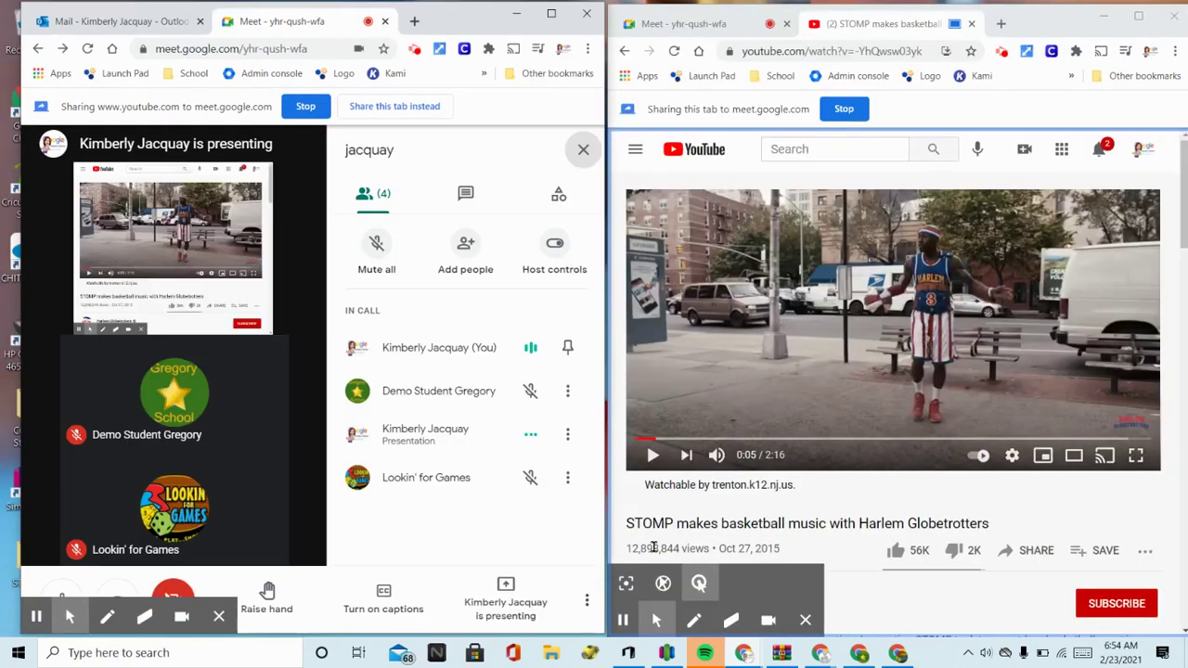
click(378, 243)
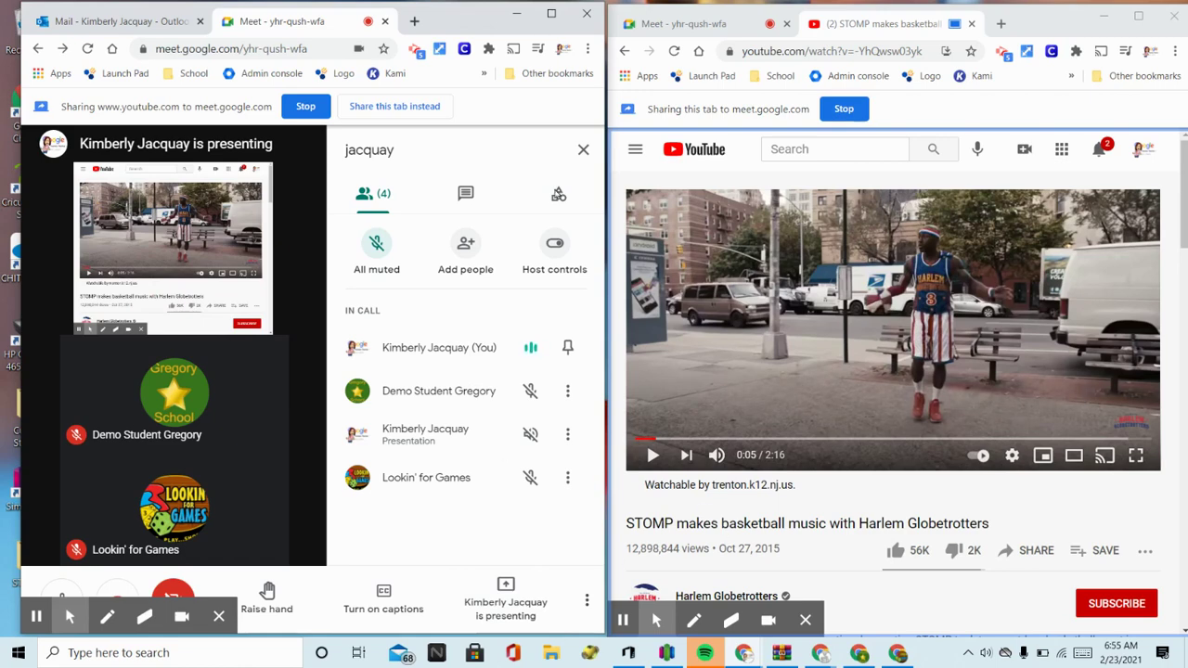
click(682, 25)
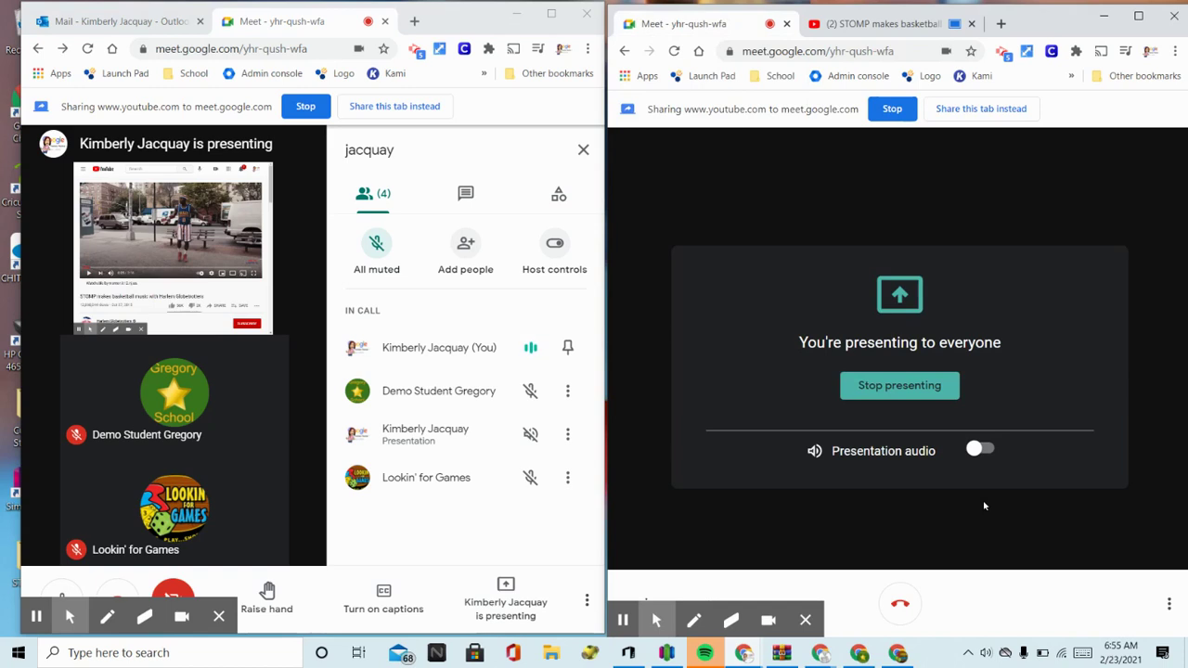
- Turn Presentation audio on, use Mute all again, then toggle Presentation audio off and back on
click(980, 450)
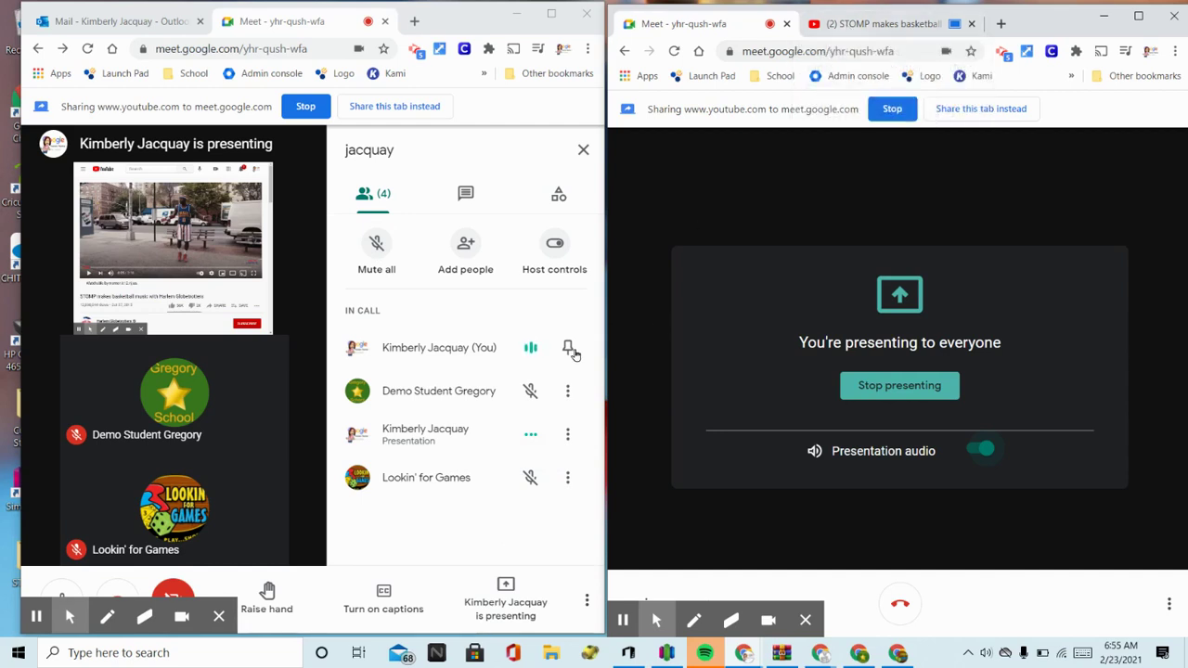
click(376, 251)
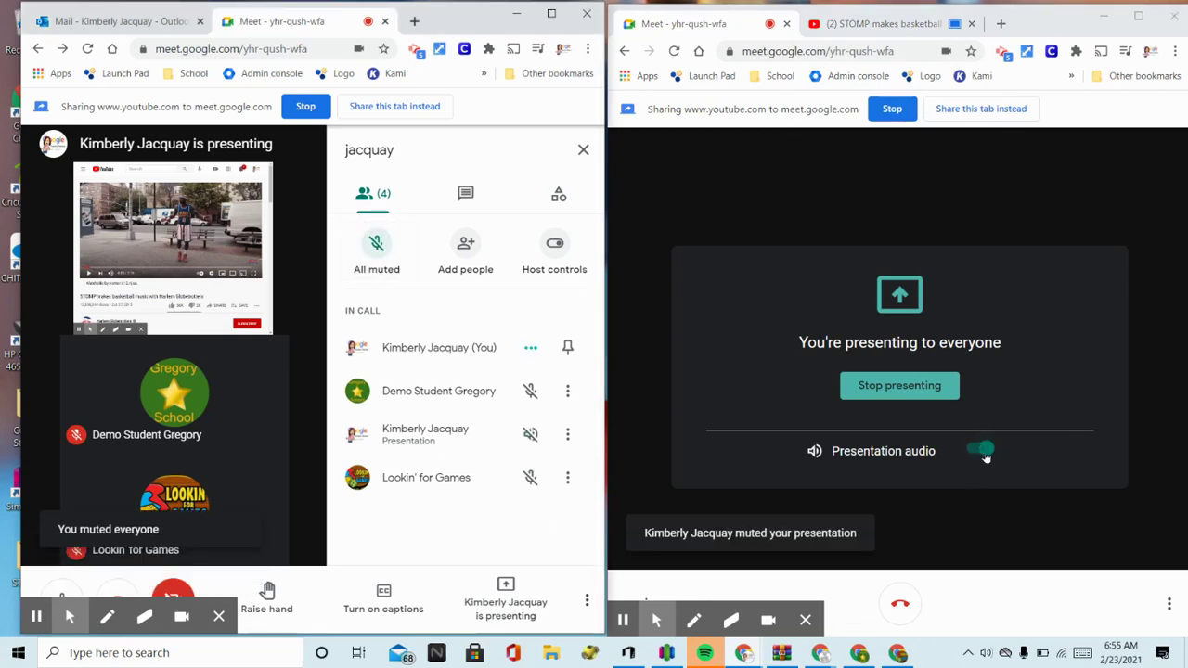
click(980, 453)
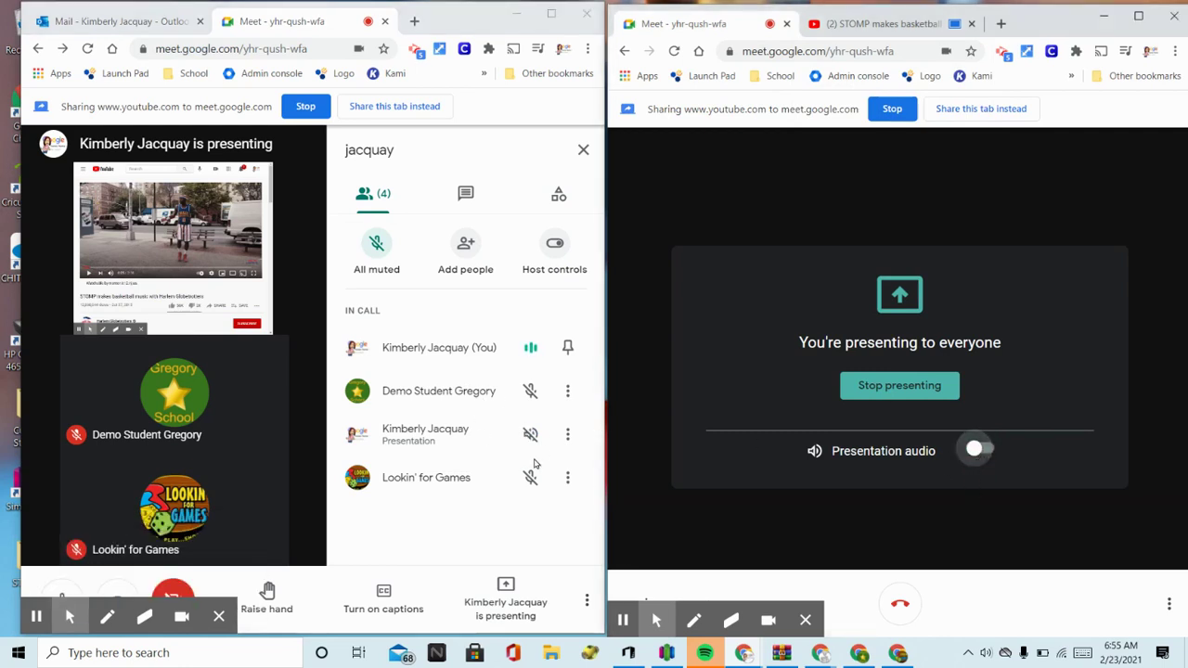
click(980, 450)
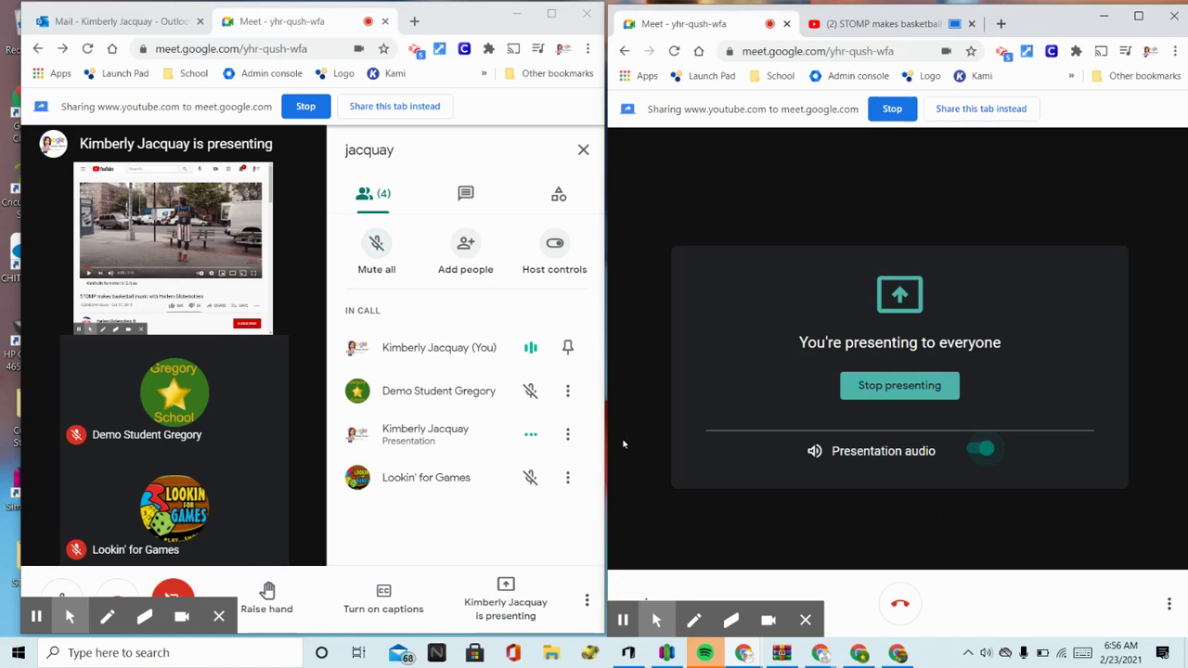